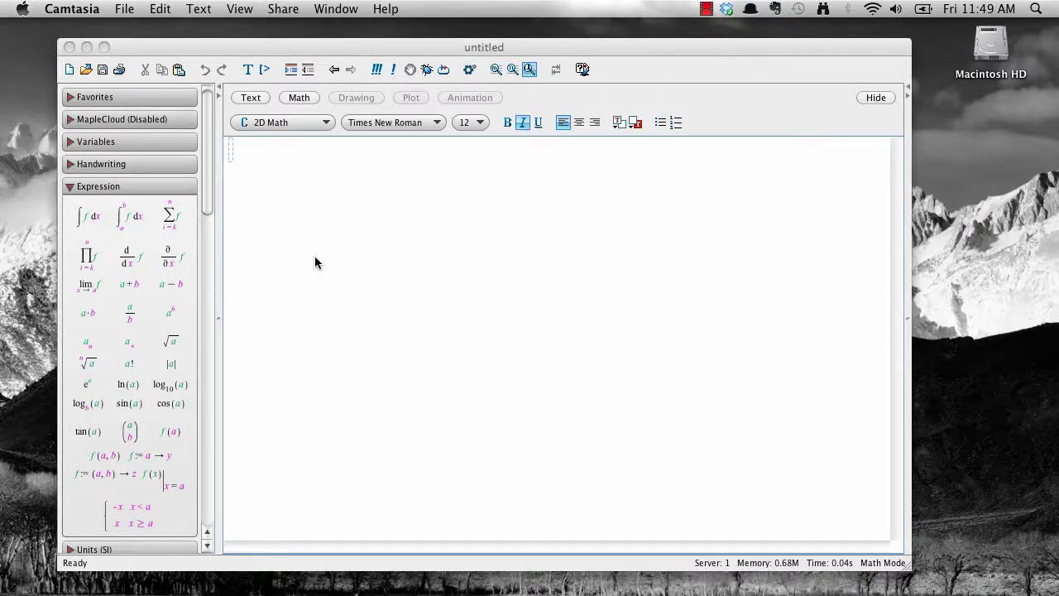
Step: Enter the palette integral ∫cos(2 x) dx and evaluate it to 1/2 sin(2 x)
{"action": "key", "text": "XF86AudioLowerVolume"}
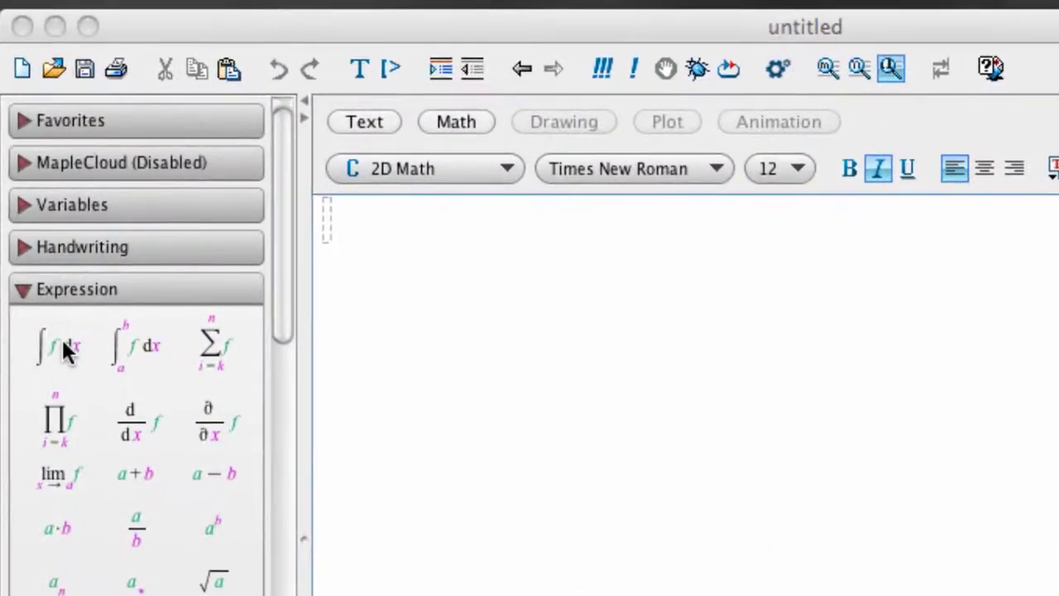
{"action": "left_click", "coordinate": [66, 350]}
{"action": "left_click", "coordinate": [66, 349]}
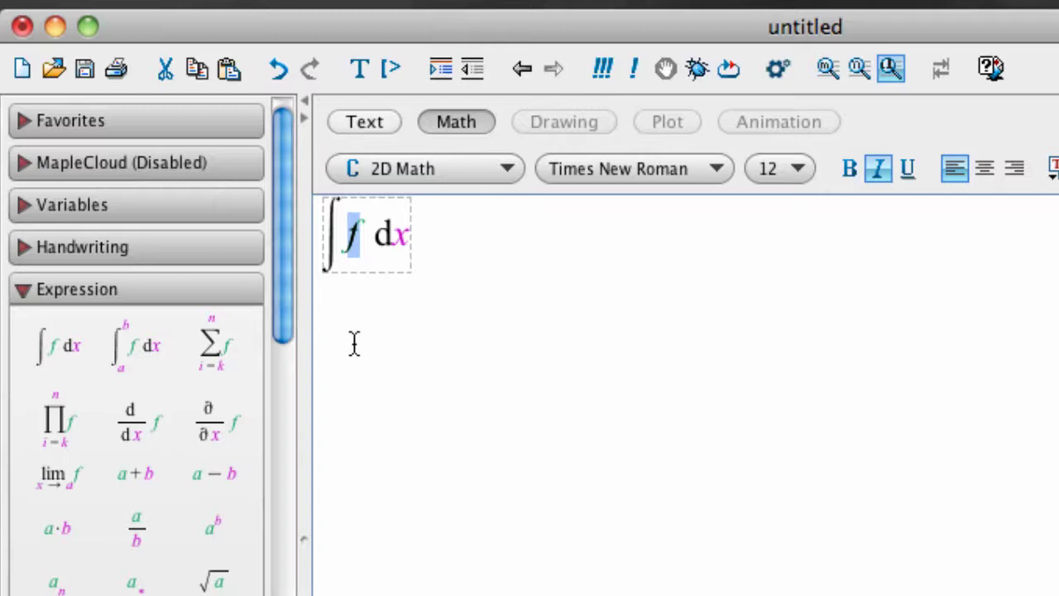
{"action": "type", "text": "cos(2 "}
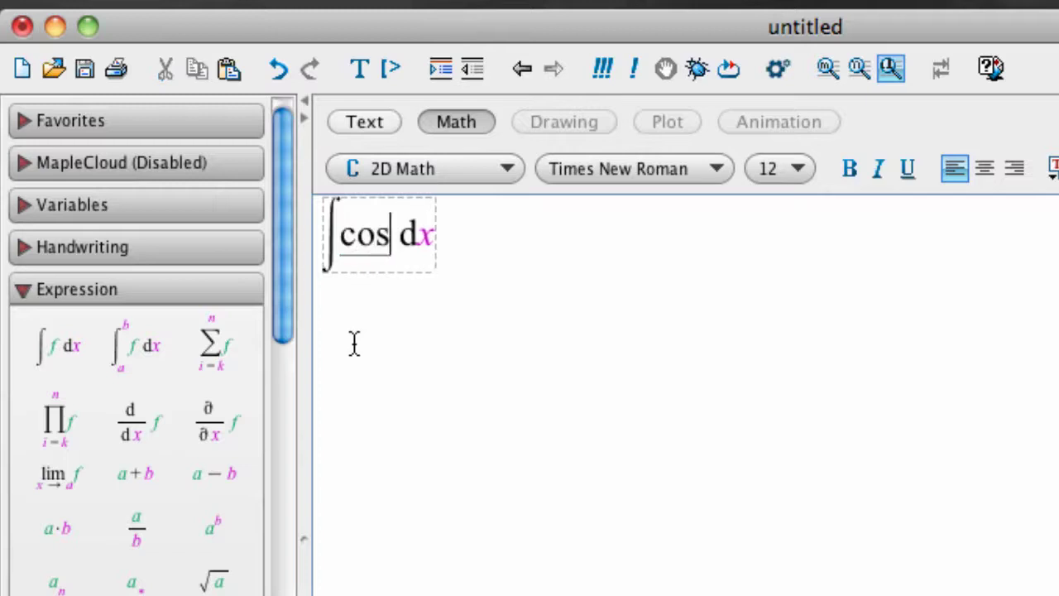
{"action": "type", "text": "x)"}
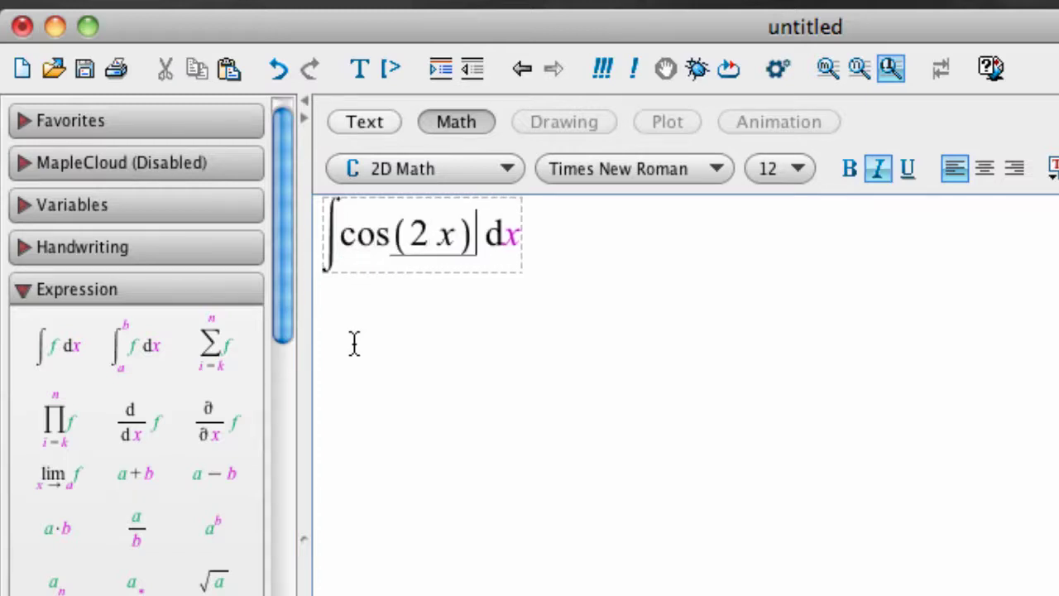
{"action": "key", "text": "Tab"}
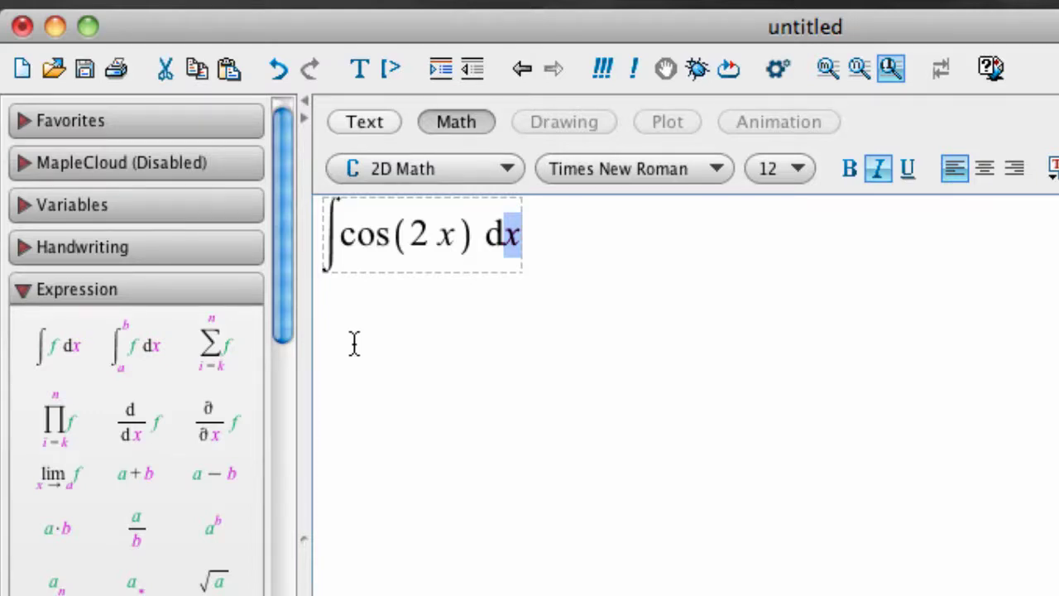
{"action": "type", "text": "x"}
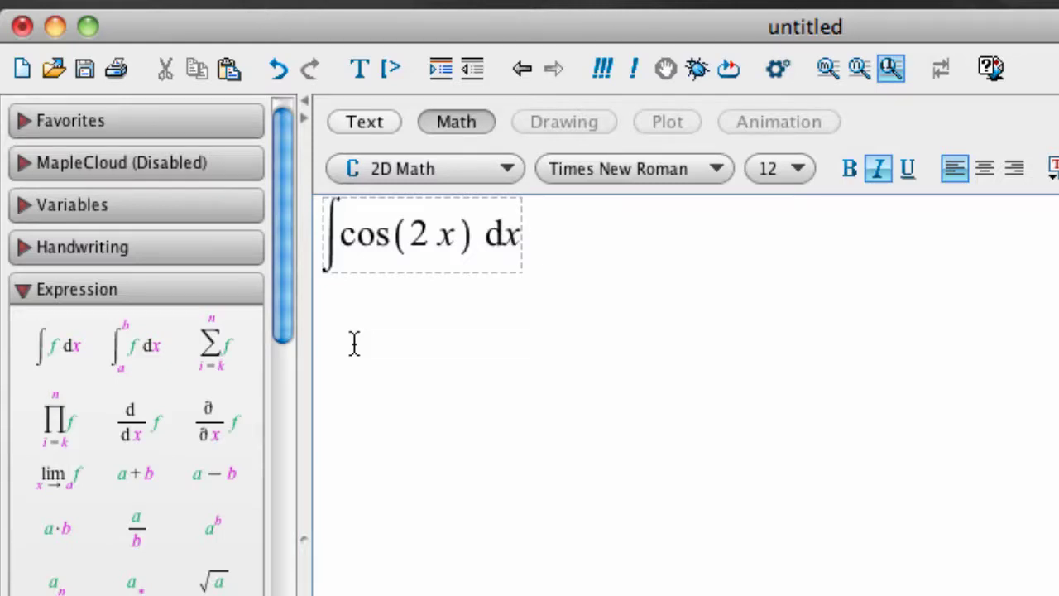
{"action": "key", "text": "Return"}
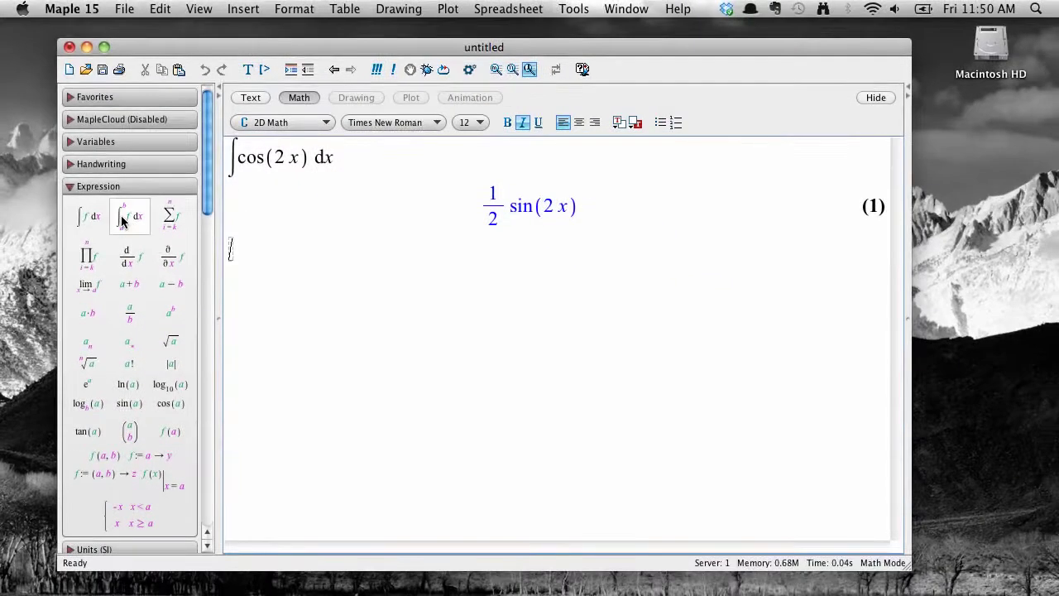
Step: Enter the definite integral of cos(2 x) dx with limits 0 to Pi/4 and evaluate it to 1/2
{"action": "left_click", "coordinate": [122, 219]}
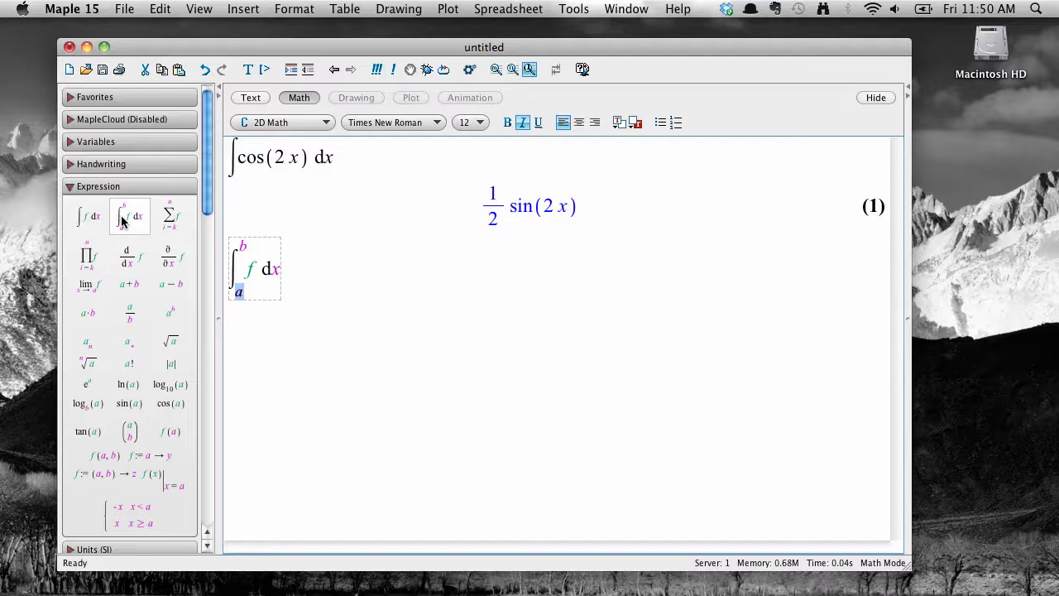
{"action": "type", "text": "0"}
{"action": "key", "text": "Tab"}
{"action": "type", "text": "Pi"}
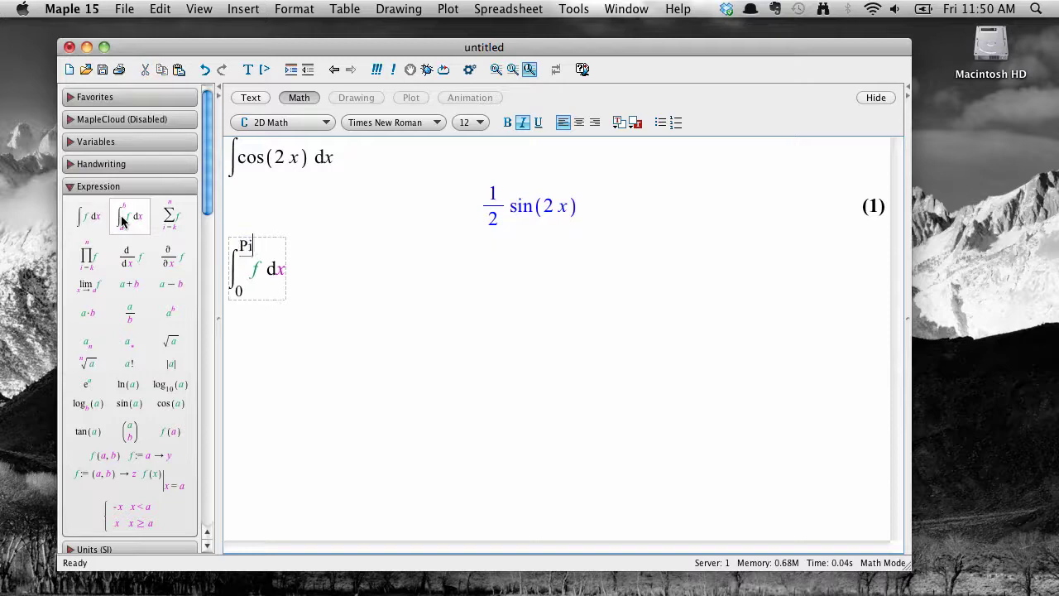
{"action": "type", "text": "/4"}
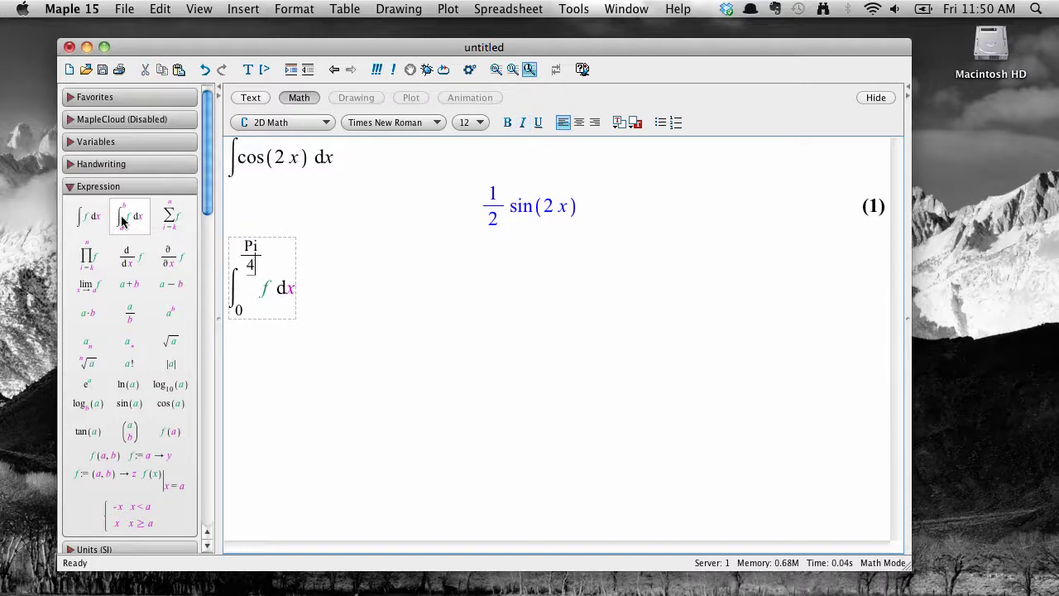
{"action": "key", "text": "Tab"}
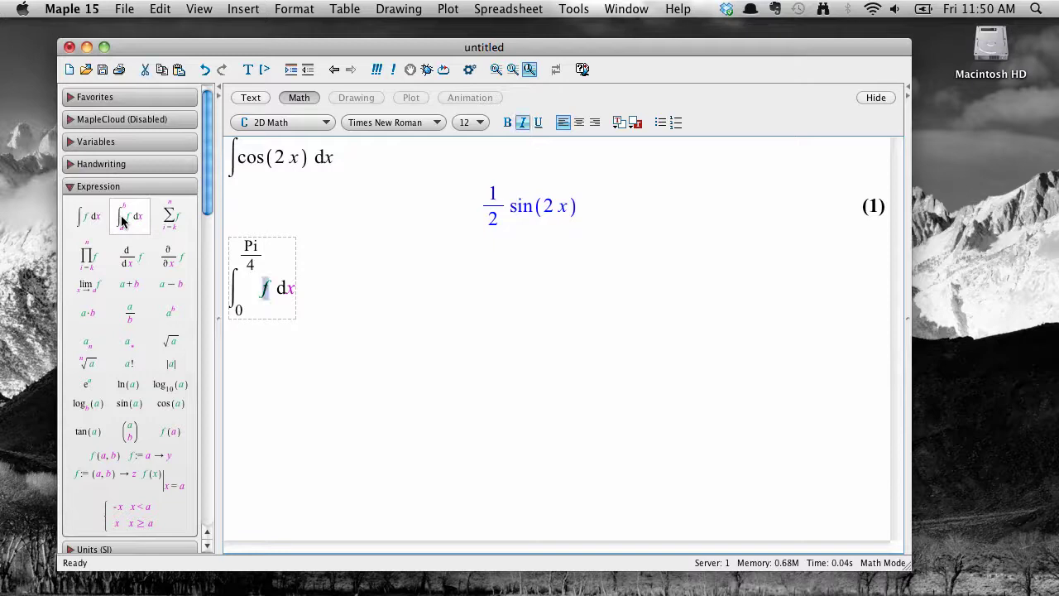
{"action": "type", "text": "cos(2 x"}
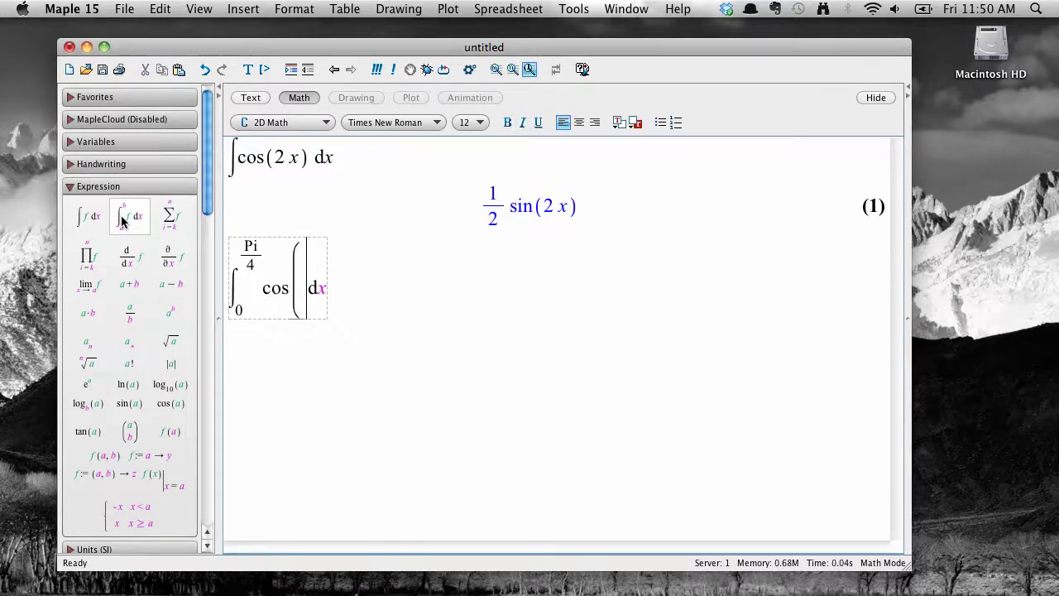
{"action": "type", "text": ")"}
{"action": "key", "text": "Tab"}
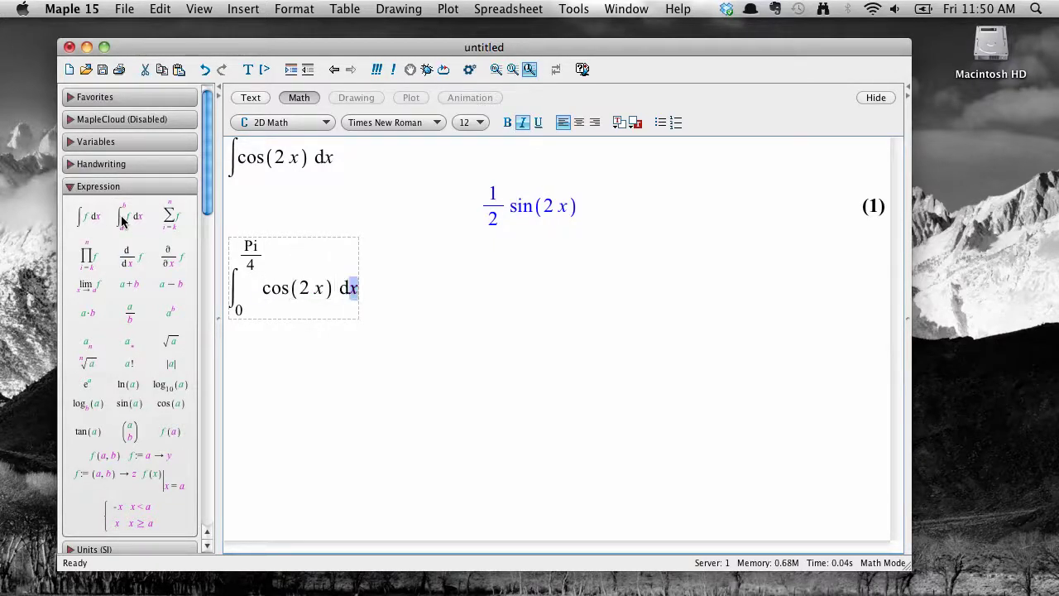
{"action": "type", "text": "x"}
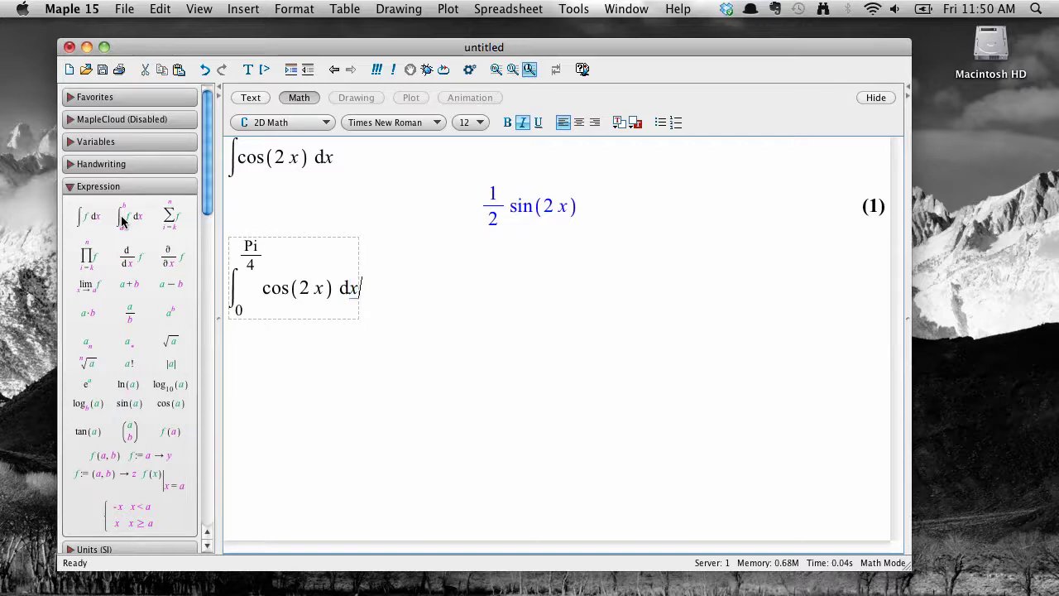
{"action": "key", "text": "Return"}
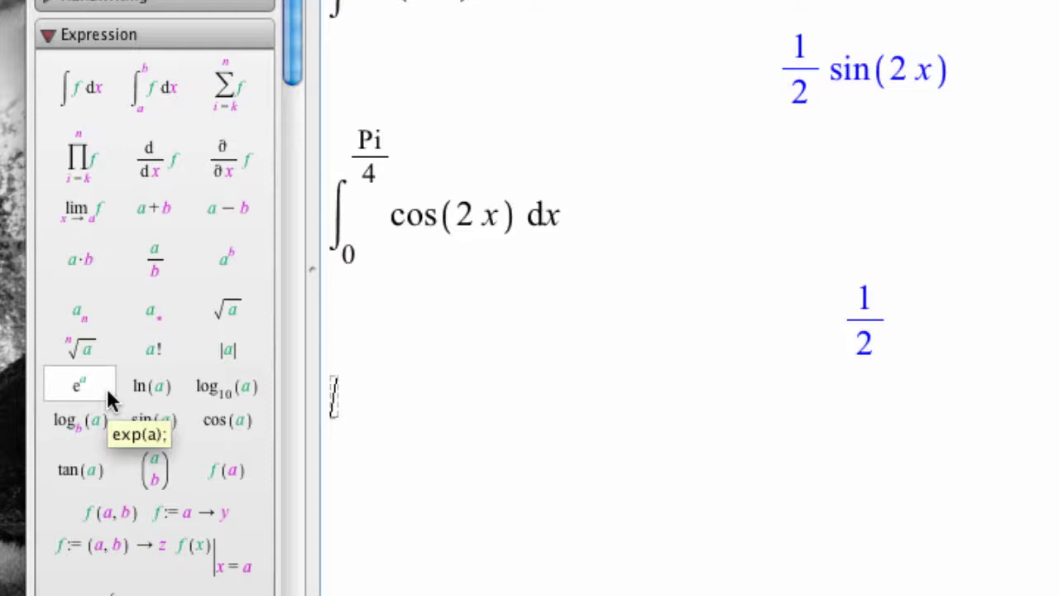
Step: Insert the e^a palette item with exponent 4 and evaluate it as output (3)
{"action": "left_click", "coordinate": [79, 385]}
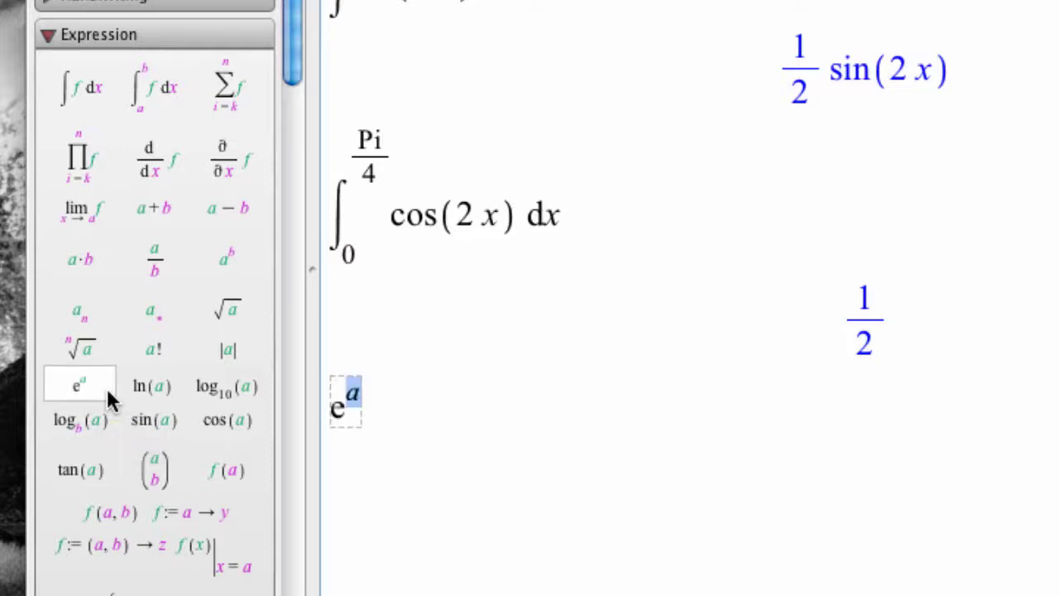
{"action": "type", "text": "4"}
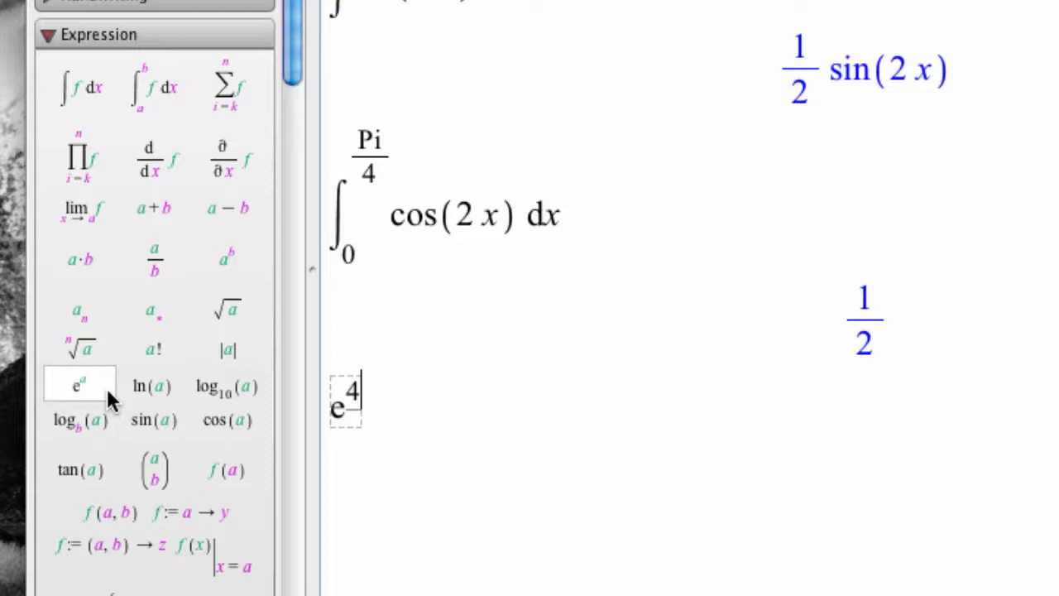
{"action": "key", "text": "Return"}
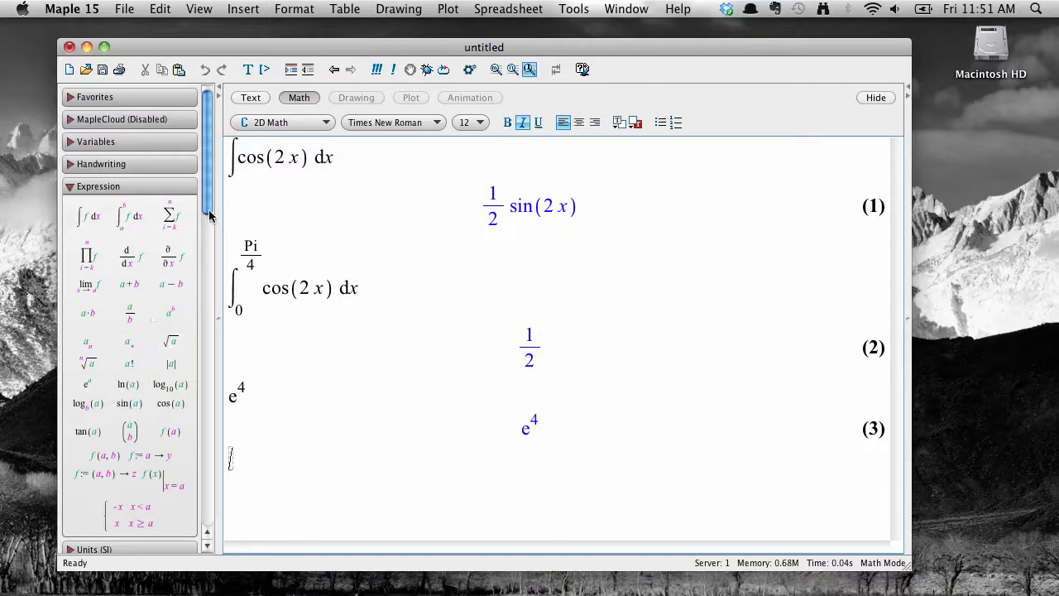
{"action": "left_click_drag", "start_coordinate": [206, 208], "coordinate": [268, 304]}
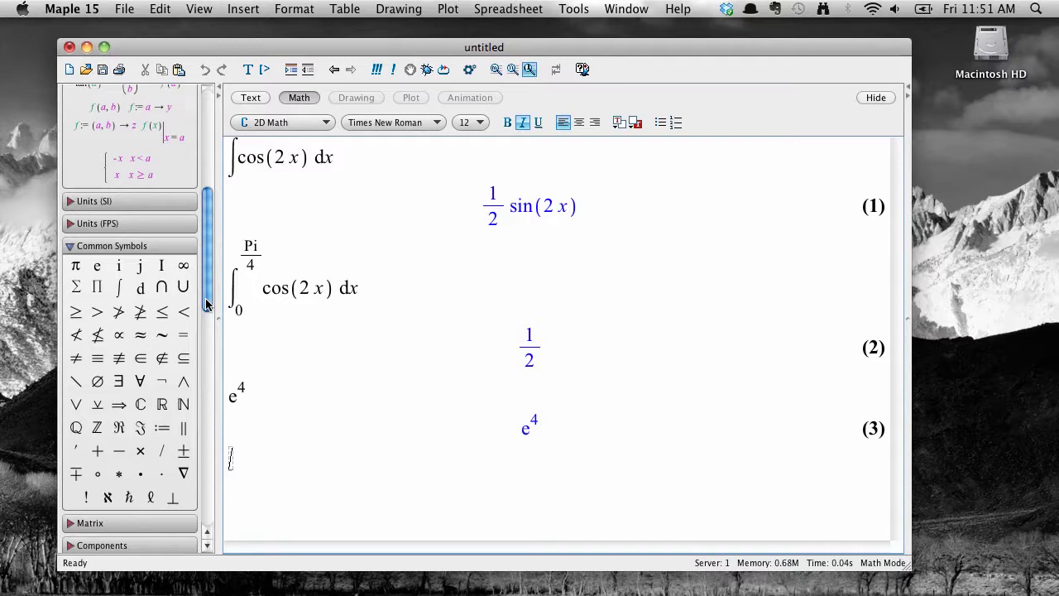
{"action": "left_click_drag", "start_coordinate": [207, 304], "coordinate": [196, 402]}
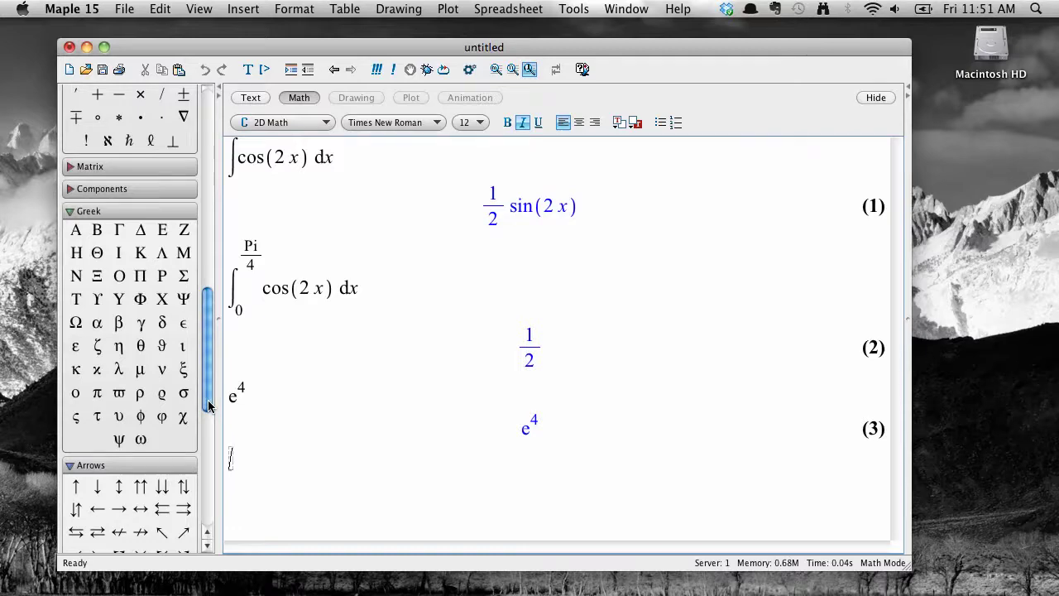
{"action": "left_click_drag", "start_coordinate": [208, 405], "coordinate": [189, 235]}
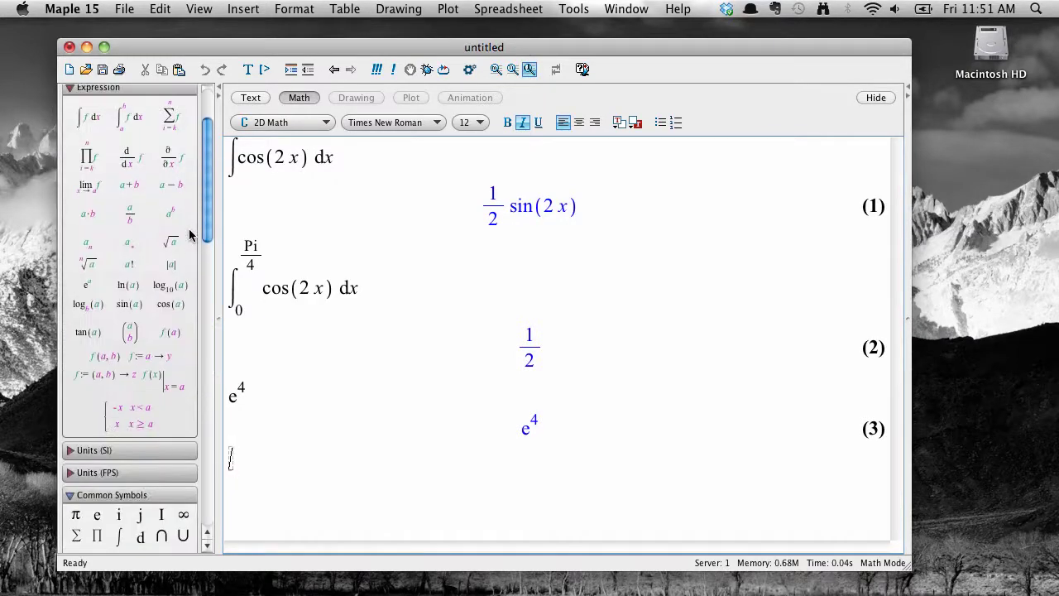
Step: Enter d/dθ ln(cos(θ)) using the Greek θ and evaluate it to −sin(θ)/cos(θ)
{"action": "left_click", "coordinate": [137, 164]}
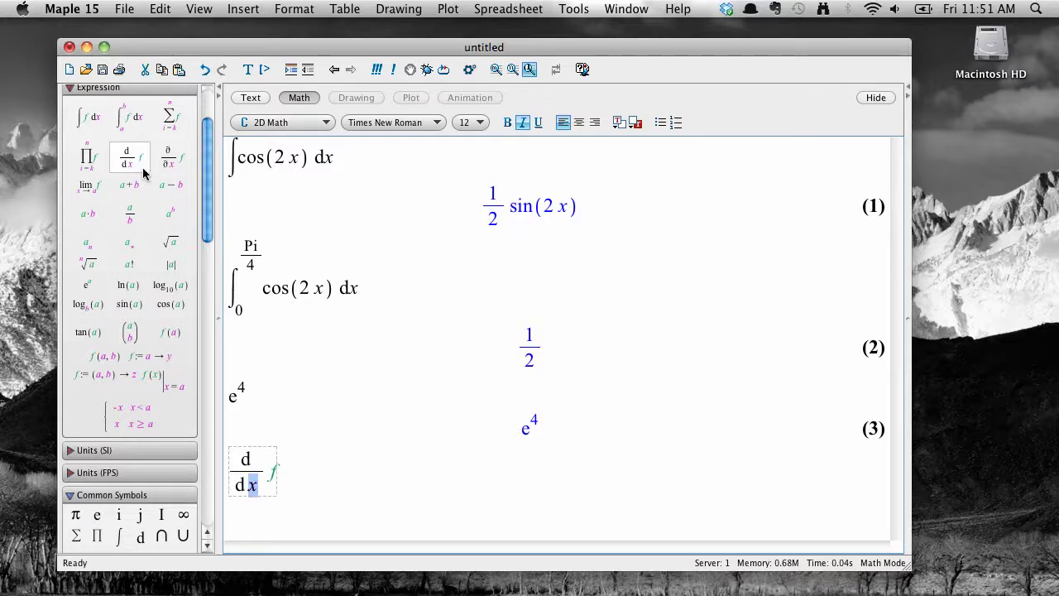
{"action": "left_click_drag", "start_coordinate": [203, 198], "coordinate": [188, 360]}
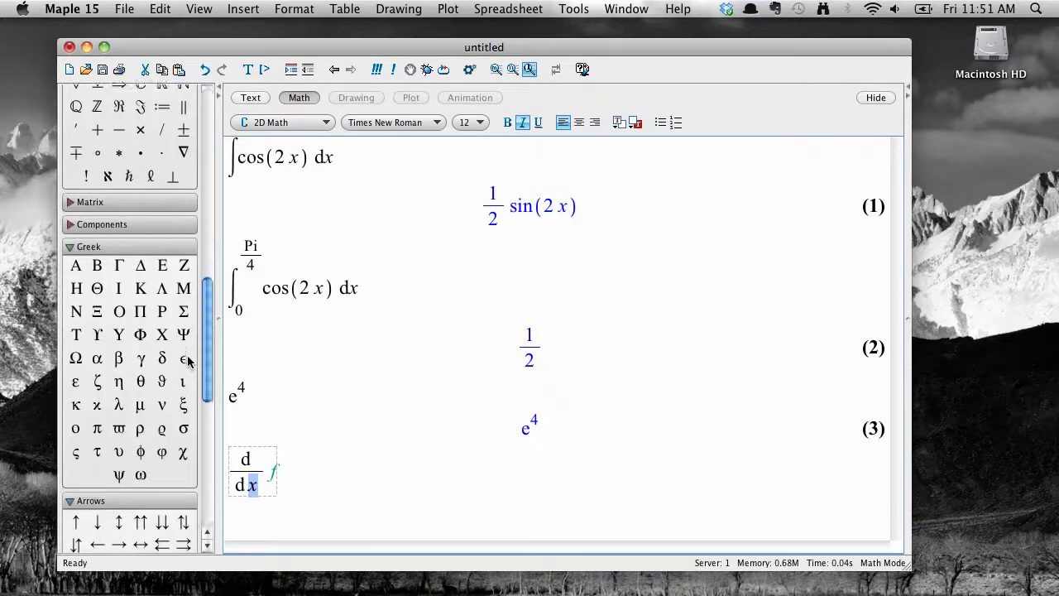
{"action": "left_click", "coordinate": [142, 378]}
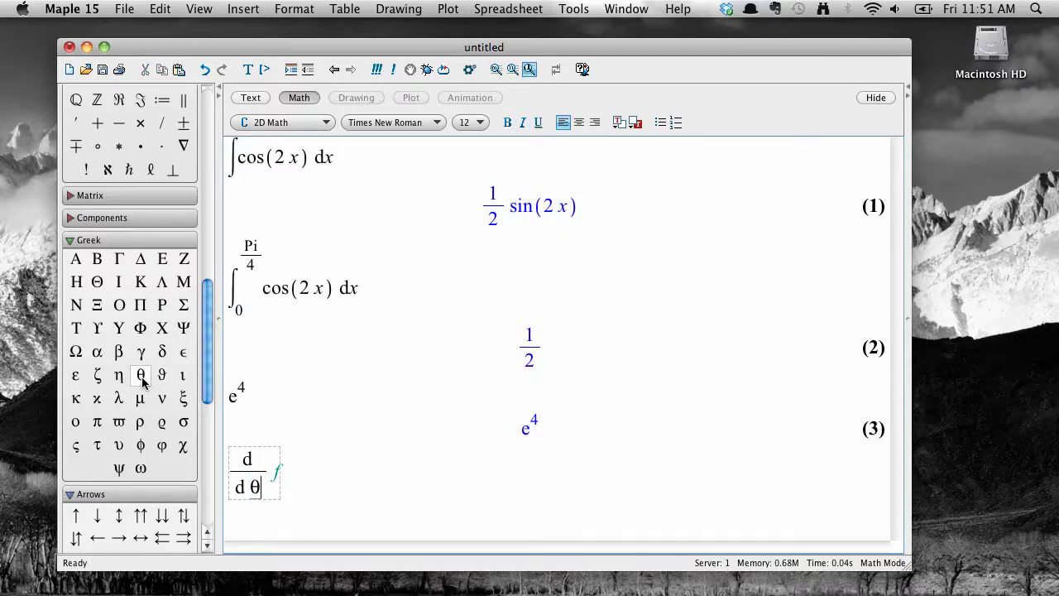
{"action": "key", "text": "Tab"}
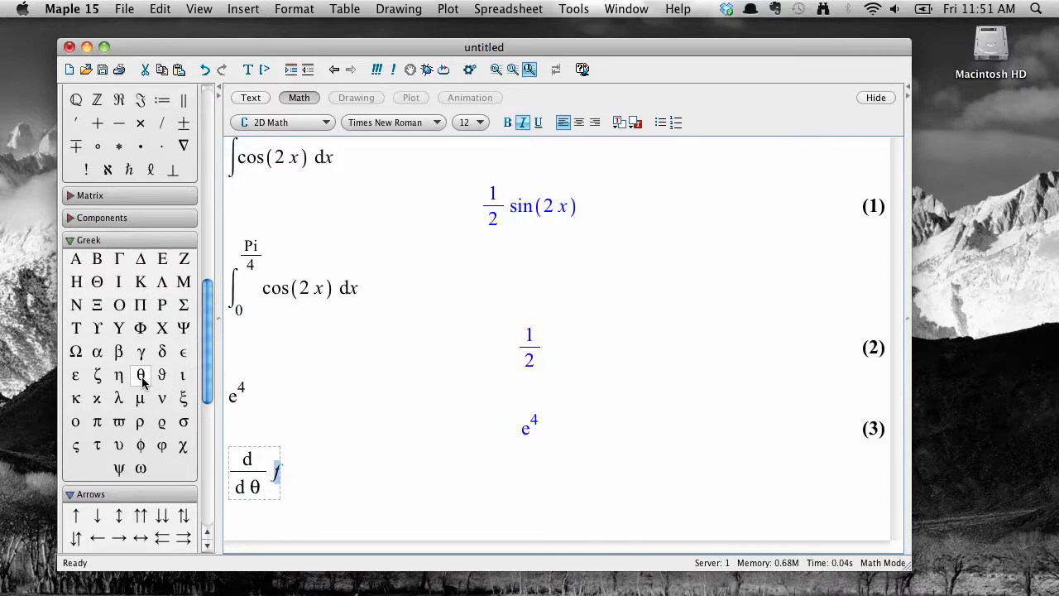
{"action": "type", "text": "ln(cos("}
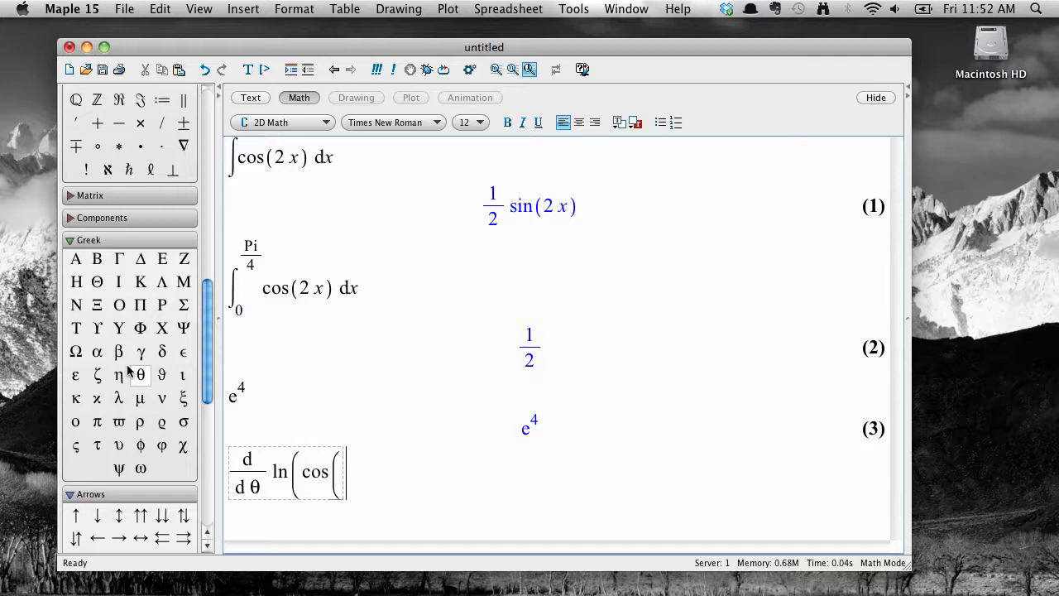
{"action": "left_click", "coordinate": [141, 377]}
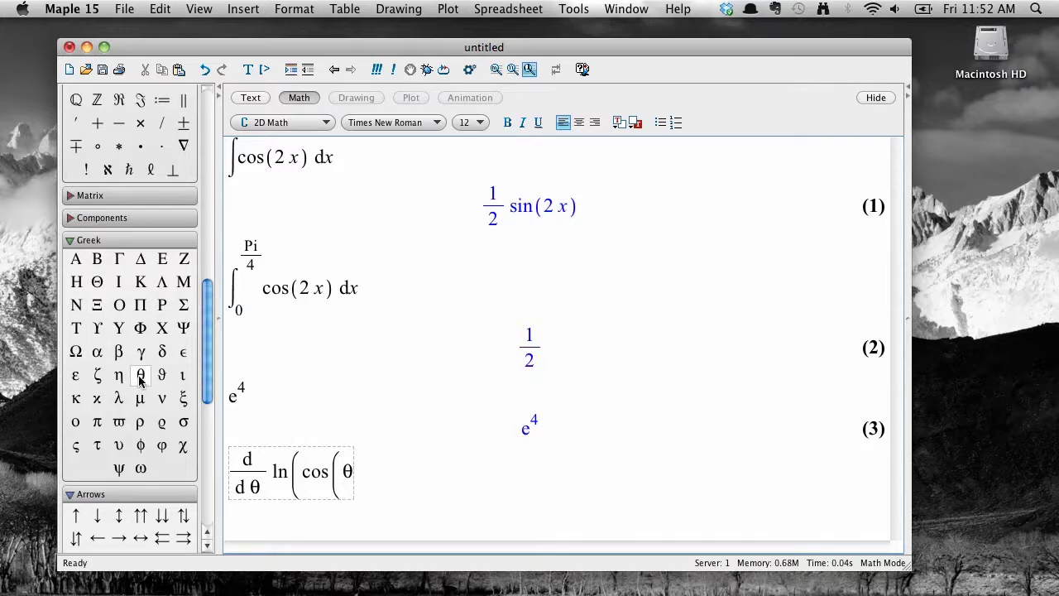
{"action": "type", "text": "))"}
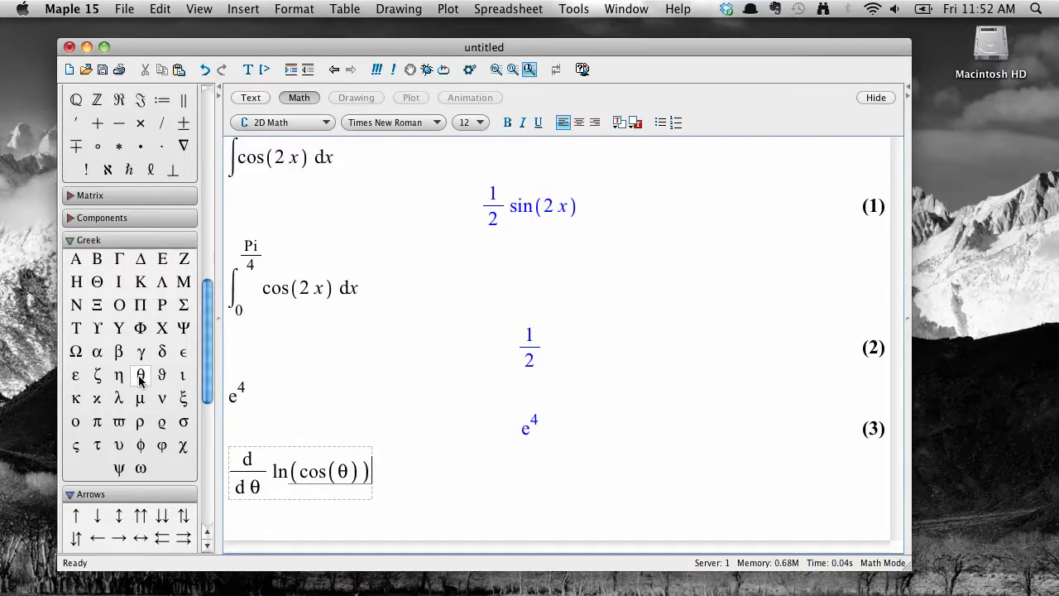
{"action": "key", "text": "Return"}
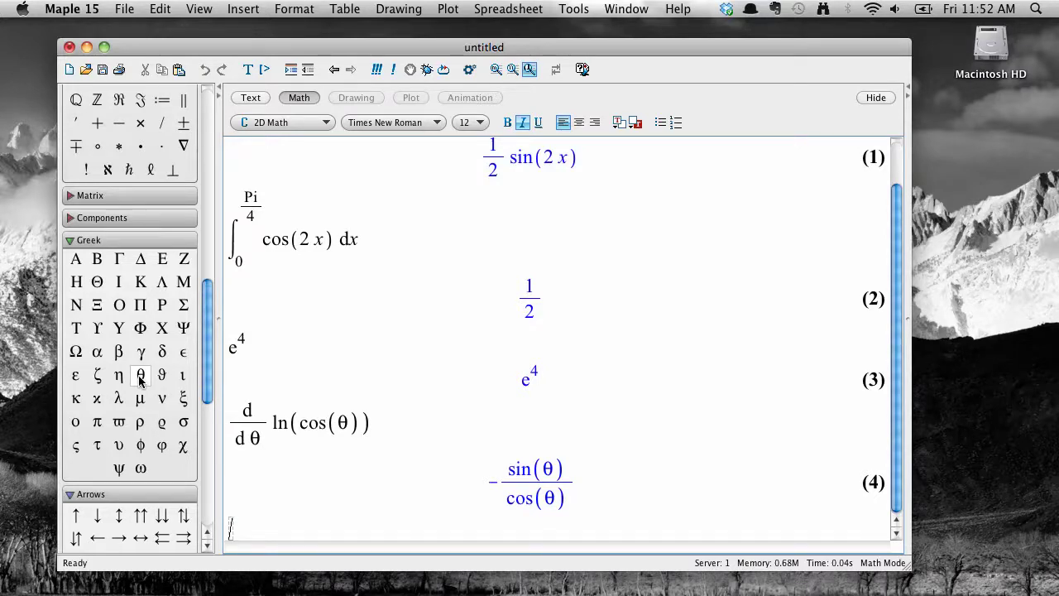
Step: Sketch ħ on the Handwriting pad and insert the recognised h-bar symbol into the worksheet
{"action": "left_click_drag", "start_coordinate": [209, 370], "coordinate": [211, 142]}
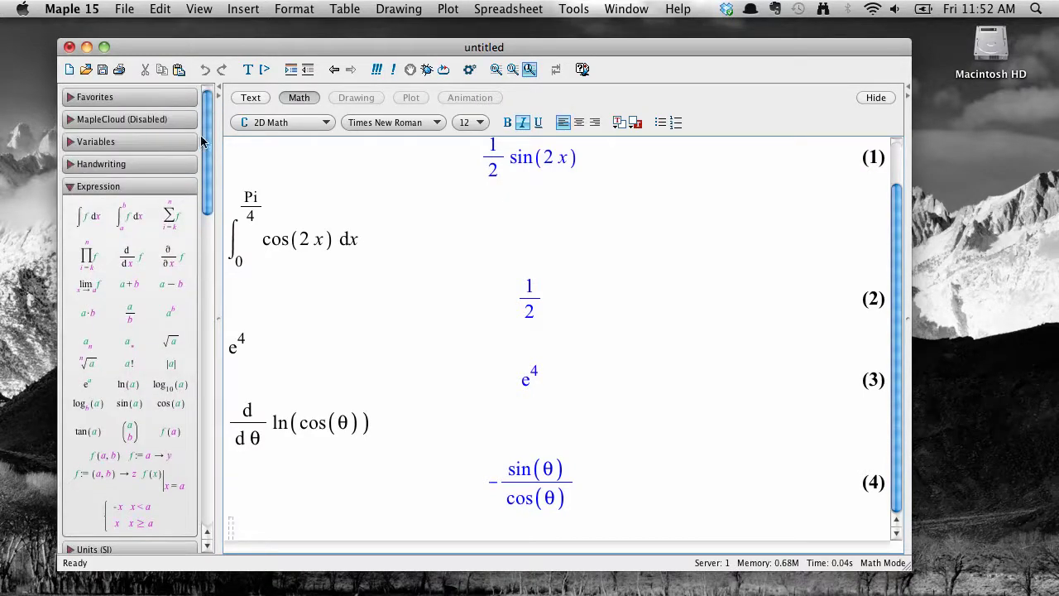
{"action": "left_click", "coordinate": [70, 165]}
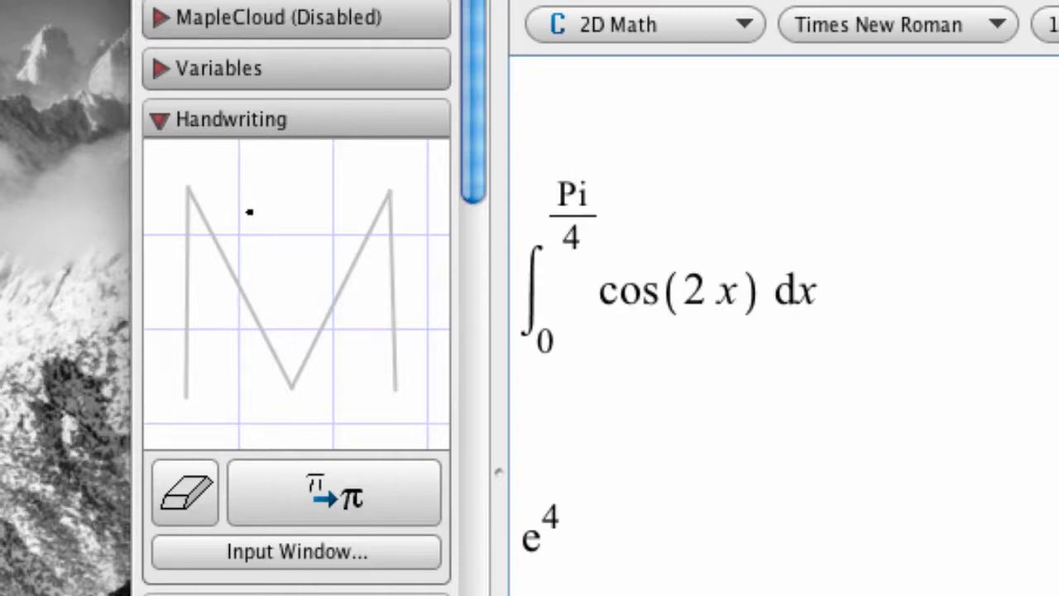
{"action": "mouse_move", "coordinate": [235, 204]}
{"action": "left_mouse_down"}
{"action": "mouse_move", "coordinate": [239, 386]}
{"action": "mouse_move", "coordinate": [243, 342]}
{"action": "mouse_move", "coordinate": [313, 312]}
{"action": "mouse_move", "coordinate": [326, 382]}
{"action": "left_mouse_up"}
{"action": "left_click_drag", "start_coordinate": [194, 281], "coordinate": [289, 246]}
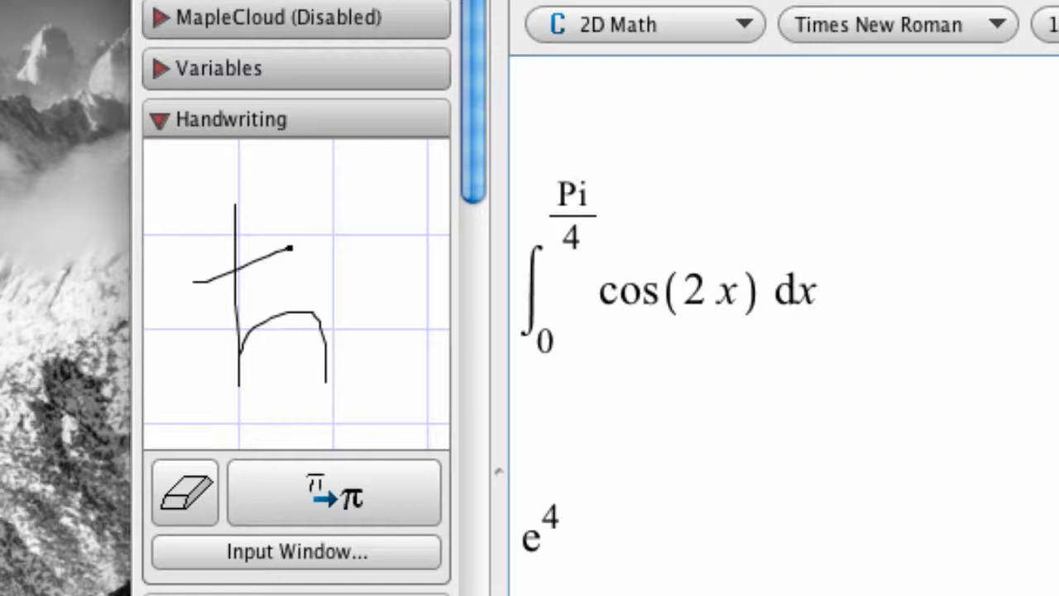
{"action": "left_click", "coordinate": [307, 508]}
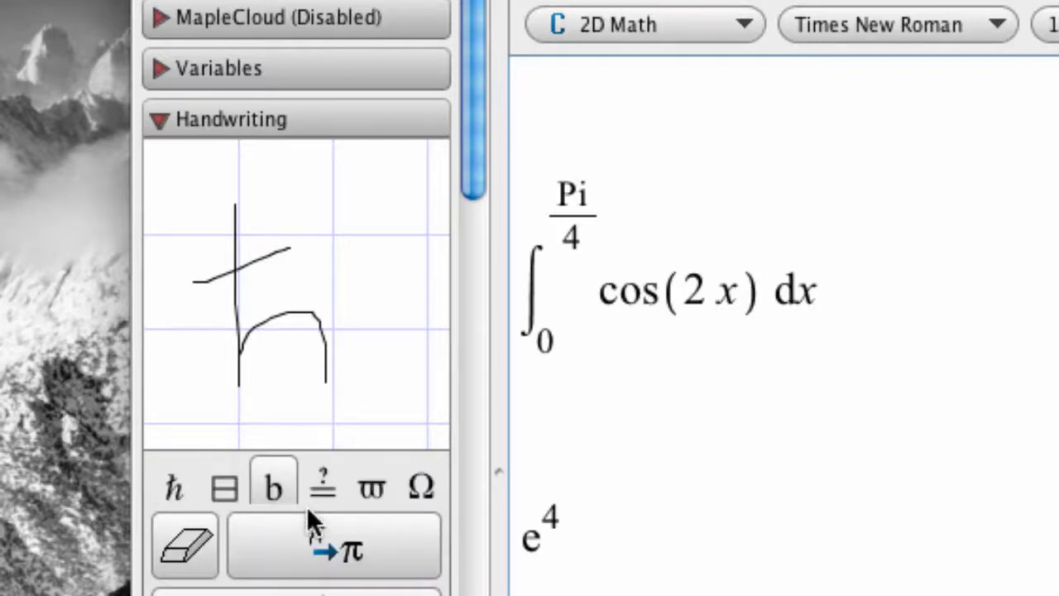
{"action": "left_click", "coordinate": [176, 489]}
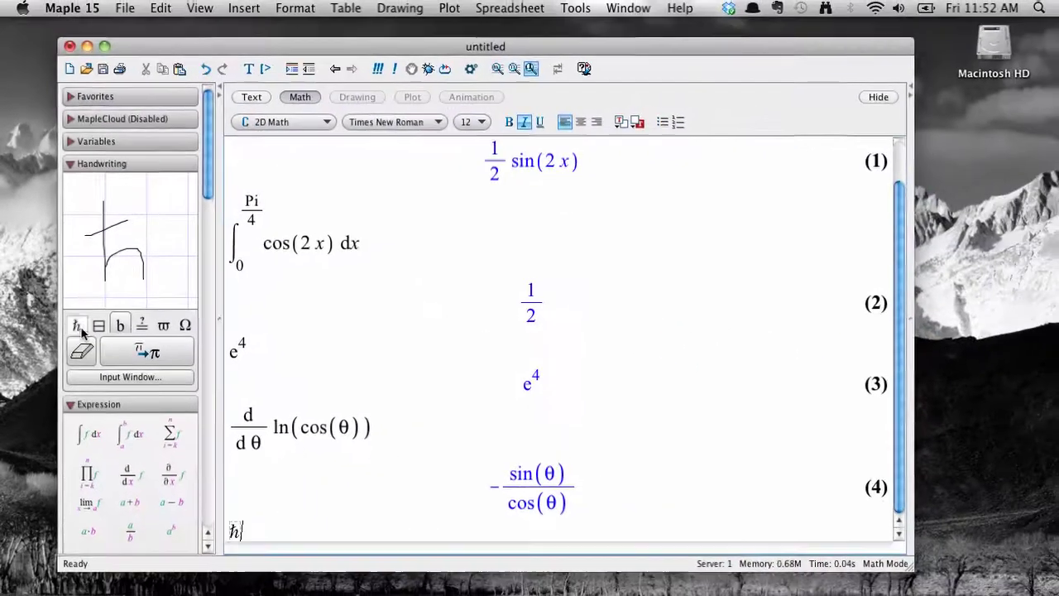